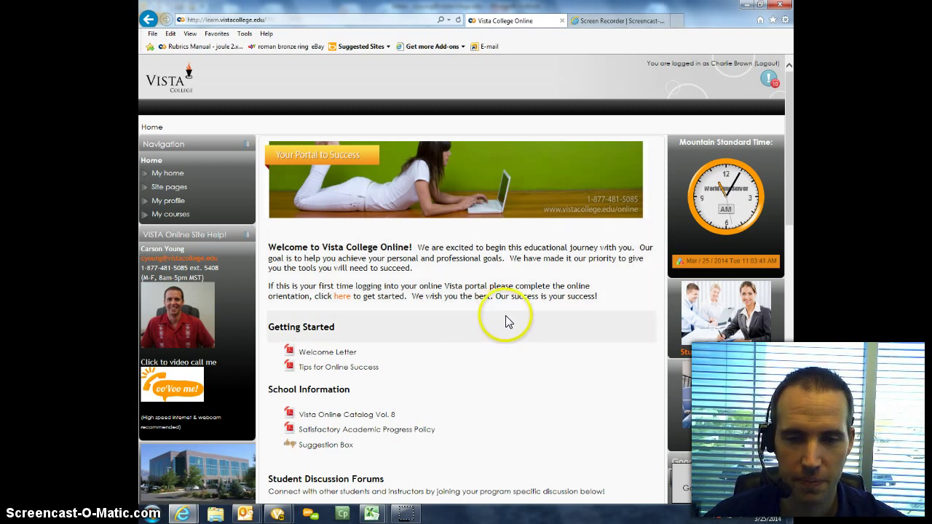
Step: Scroll down the portal home page and switch the Google Apps block to its Gmail view
scroll(506, 317, down, 1)
scroll(540, 310, up, 1)
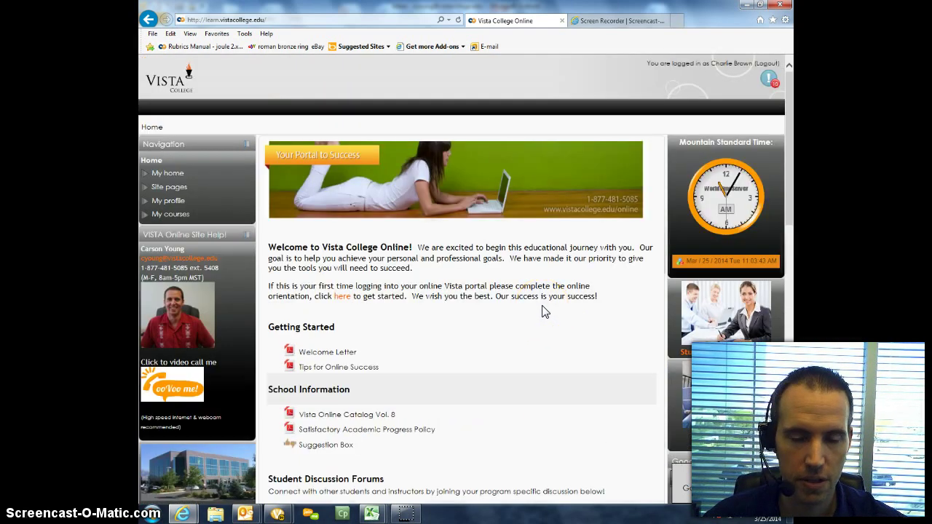
scroll(541, 312, down, 3)
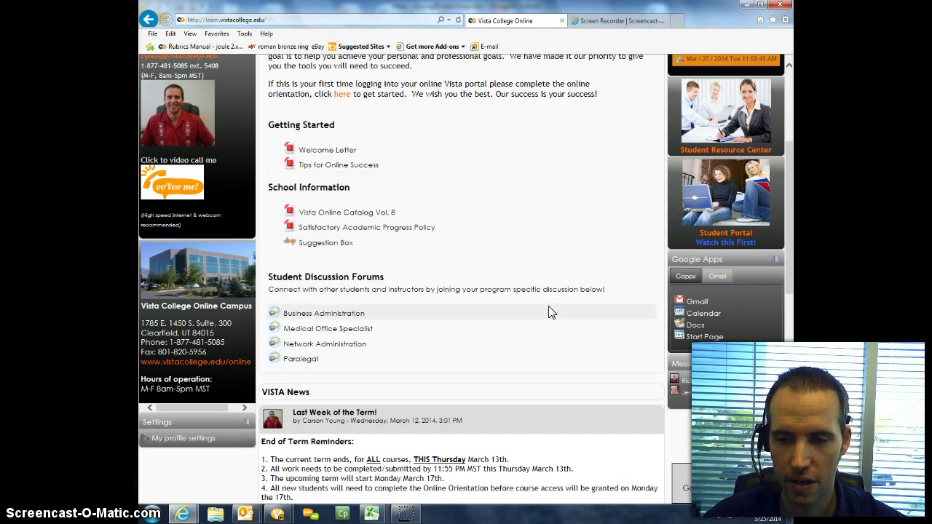
click(719, 278)
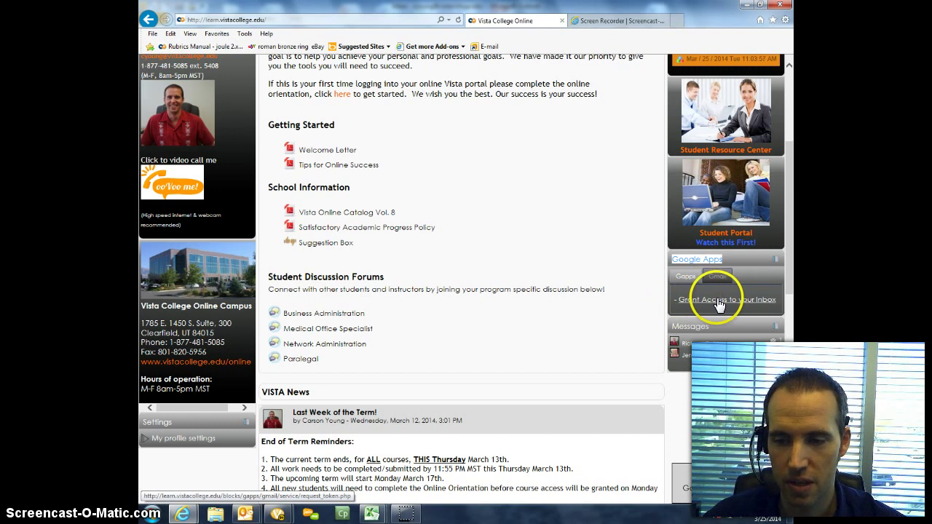
Step: Start granting inbox access, choose to add another Google account, then bring up the open email windows
click(719, 304)
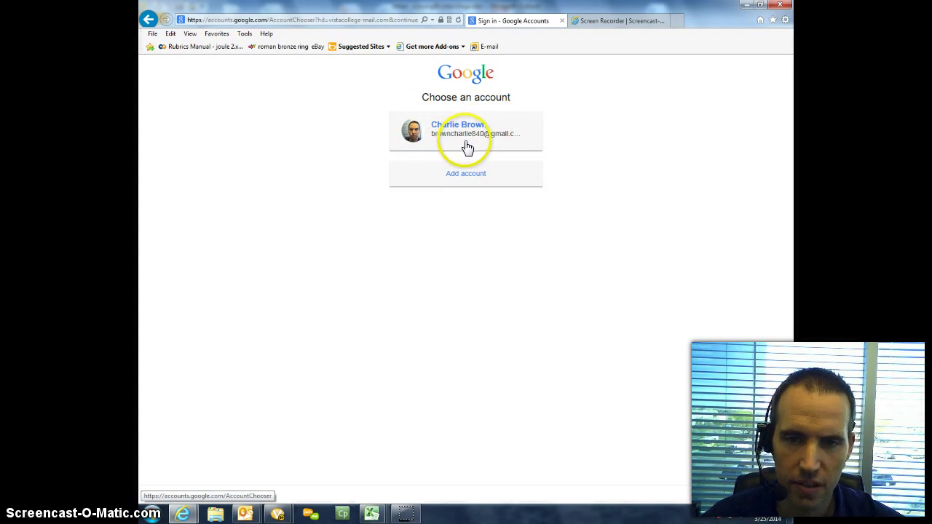
click(459, 181)
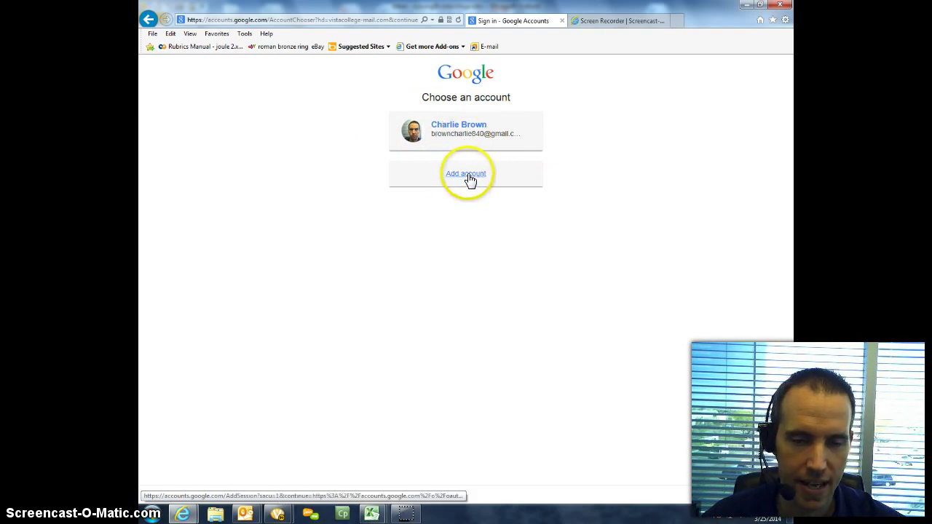
click(462, 181)
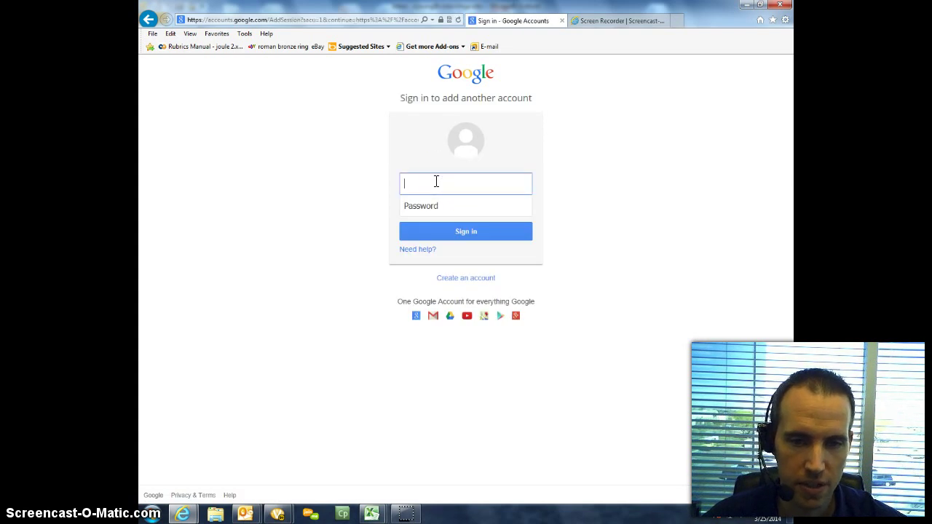
click(443, 206)
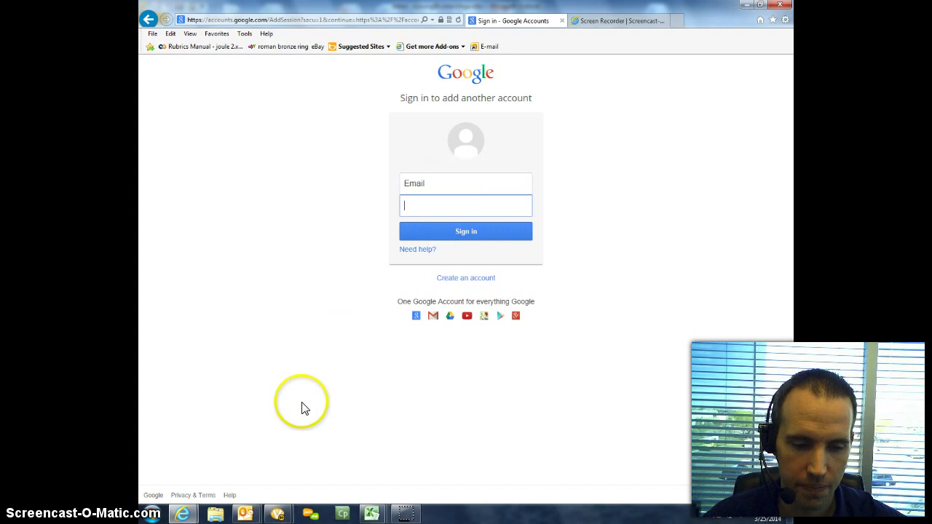
click(246, 509)
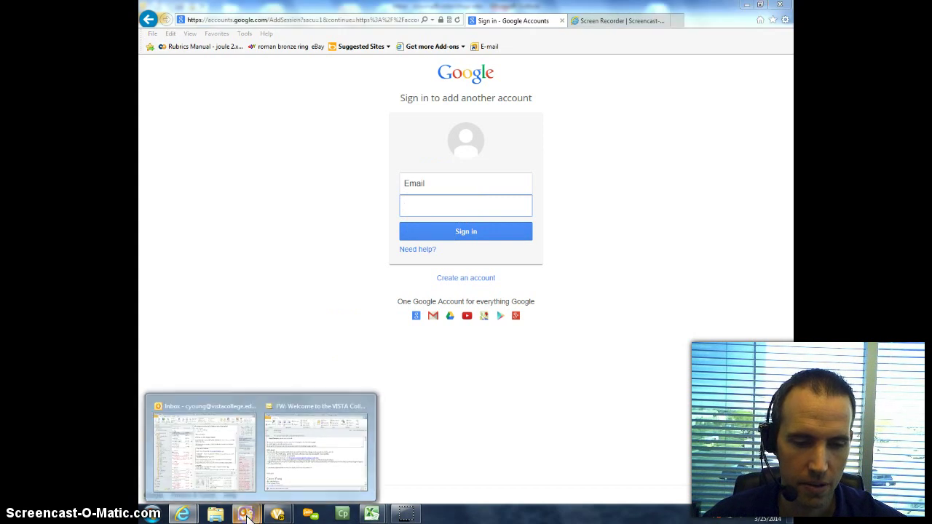
Step: Open the 'FW: Welcome to the VISTA College' email and scroll to its VISTA Email section
click(298, 466)
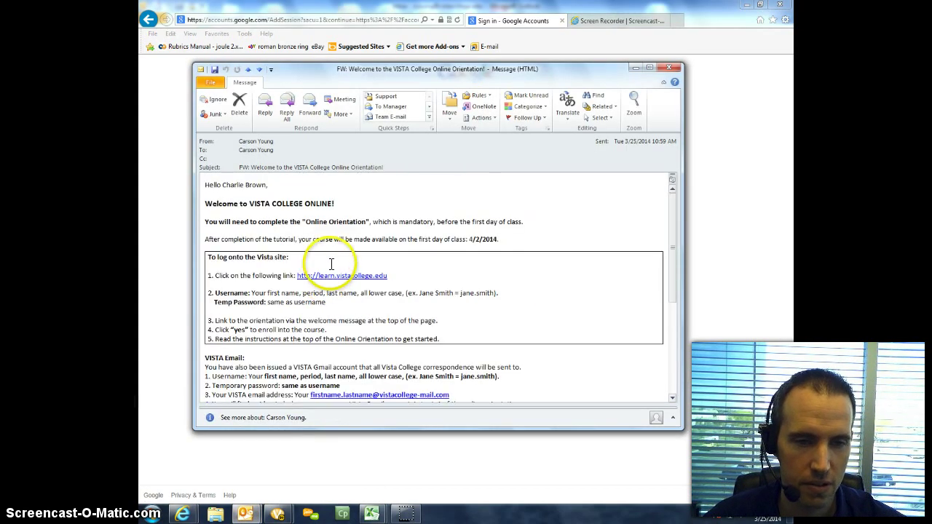
drag(337, 205, 217, 208)
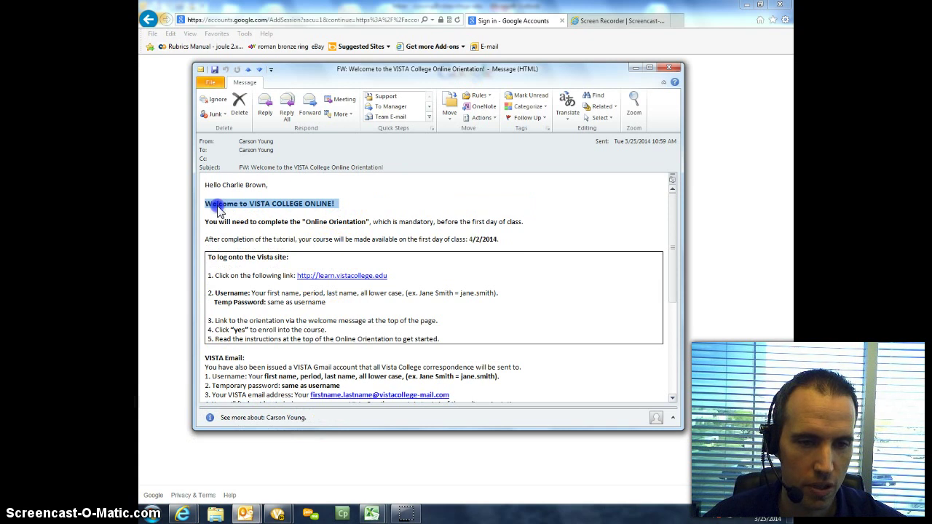
click(342, 201)
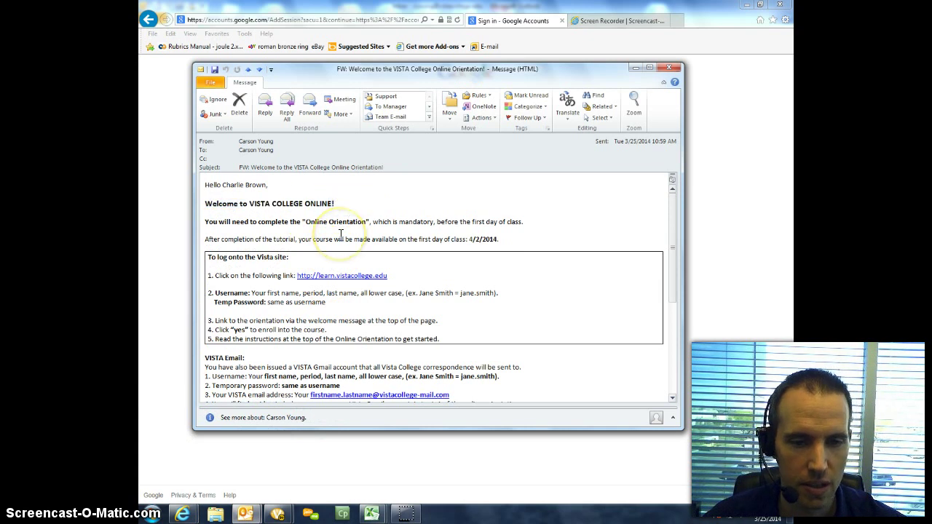
scroll(340, 234, down, 5)
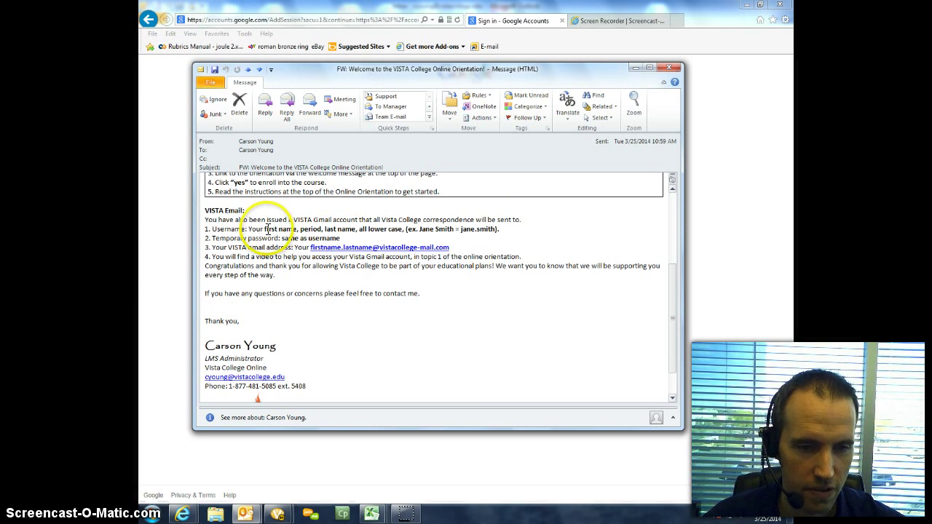
Step: Highlight the username format rule, the temporary password line and the example username
drag(264, 229, 288, 229)
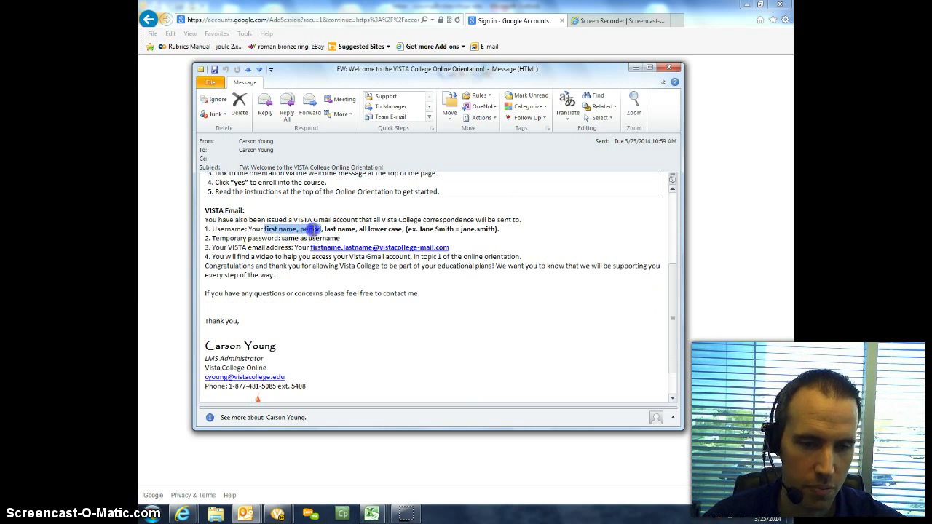
drag(353, 229, 378, 229)
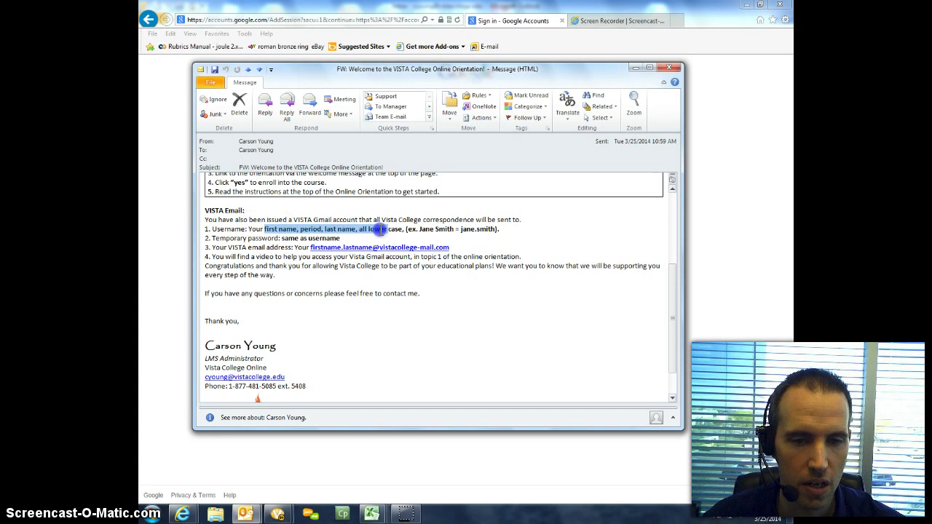
click(399, 230)
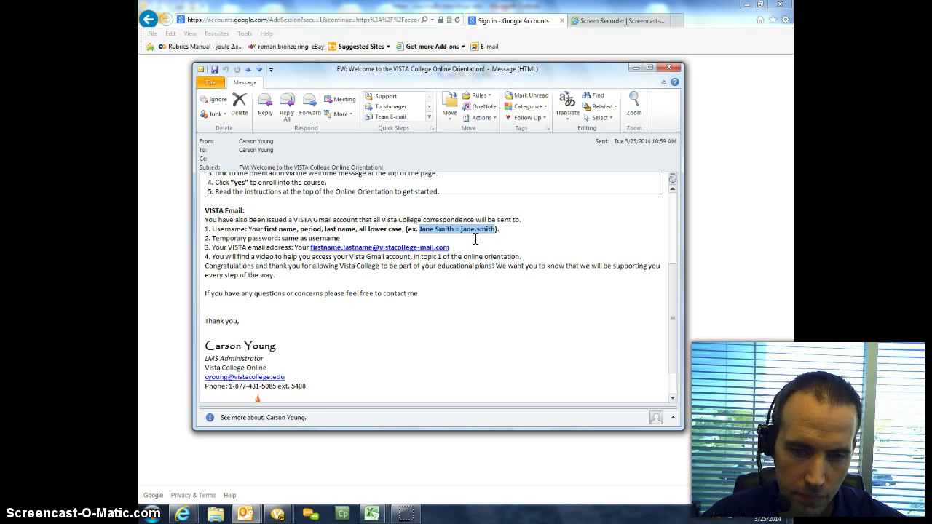
click(218, 237)
drag(217, 238, 329, 238)
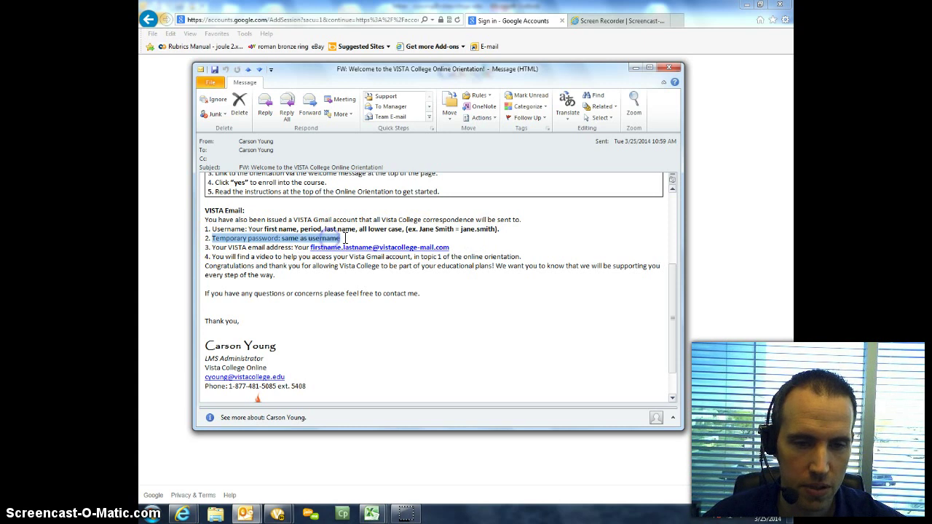
drag(456, 229, 491, 234)
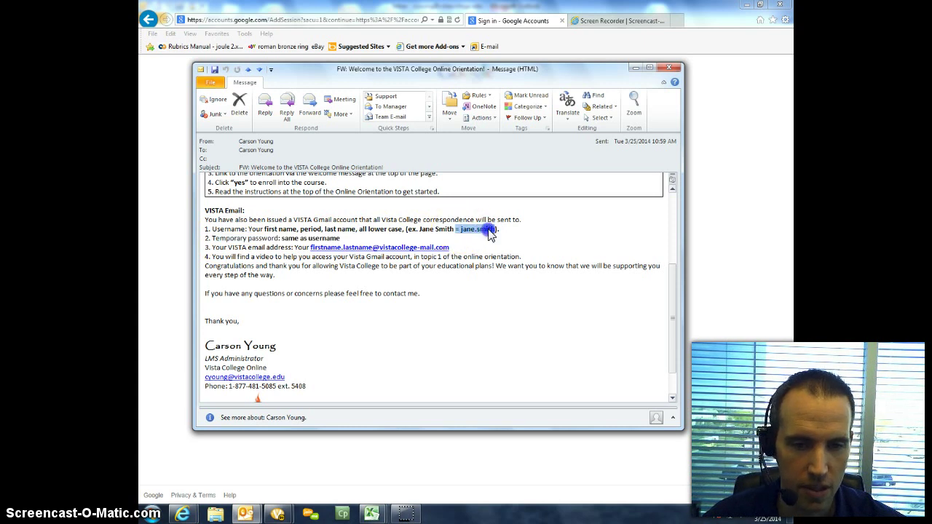
click(635, 67)
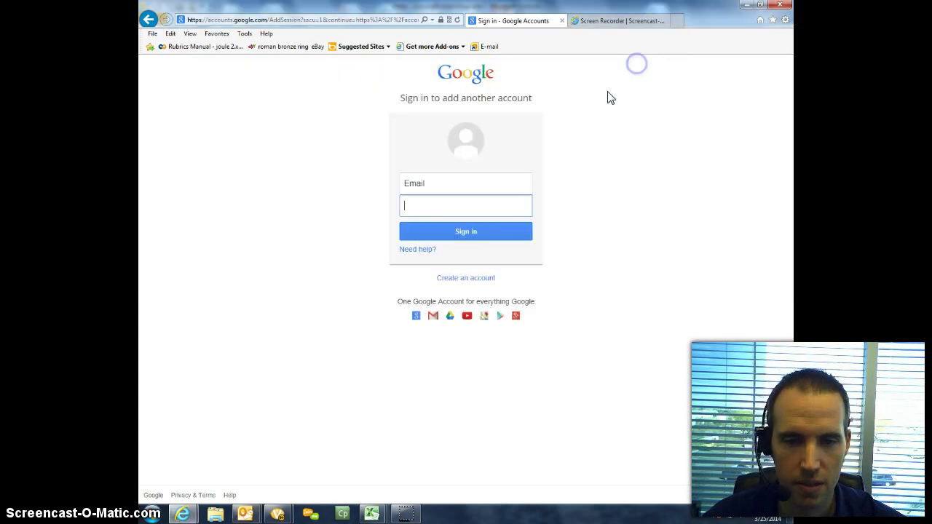
click(437, 185)
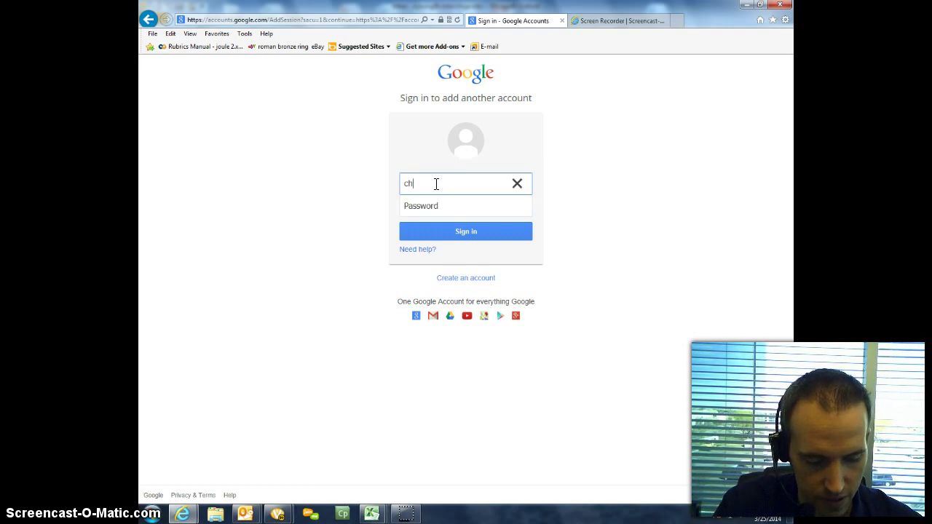
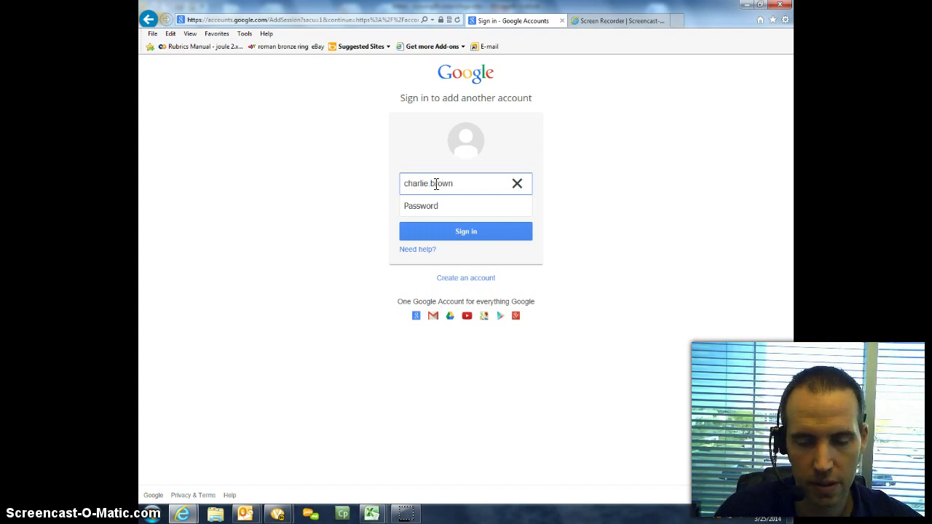
click(451, 185)
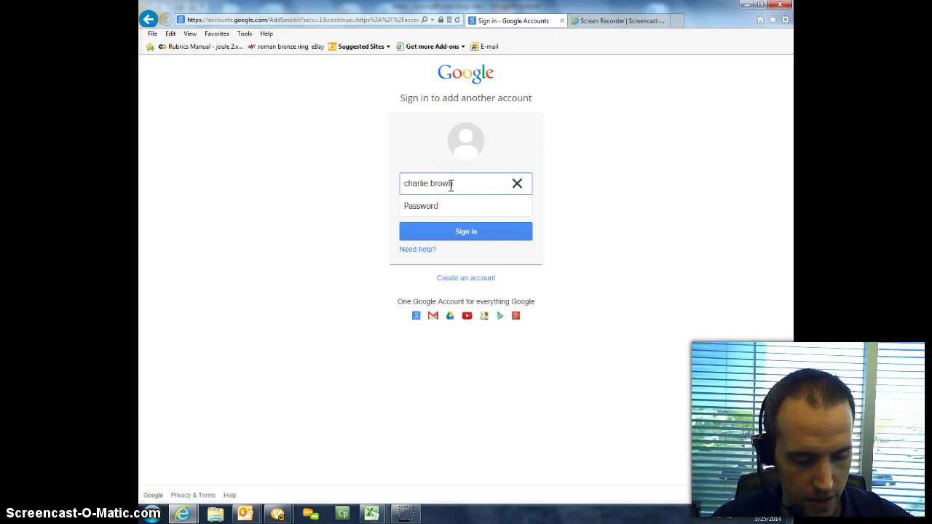
text(@vista)
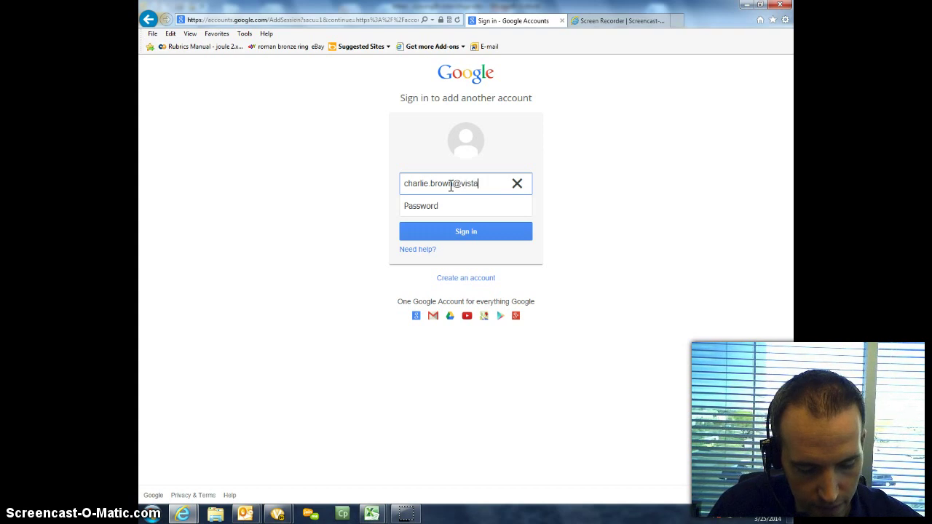
text(college)
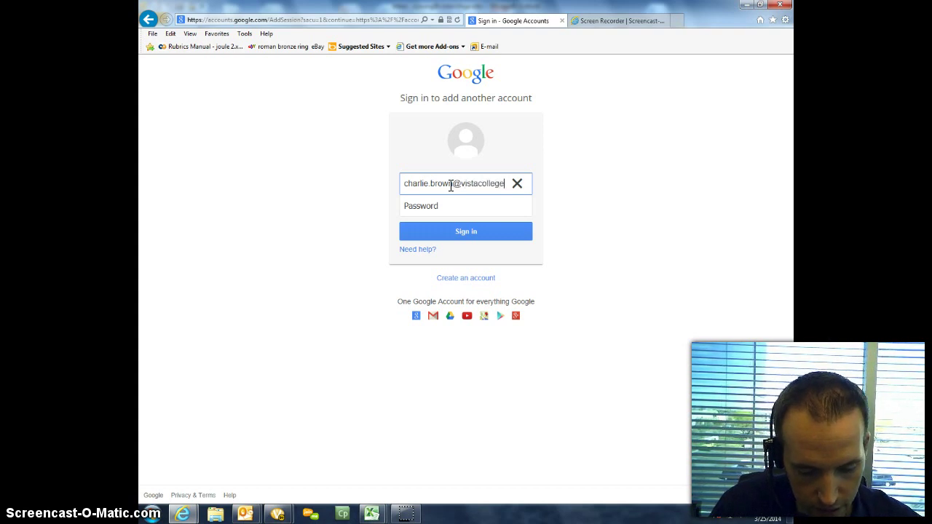
text(-mail)
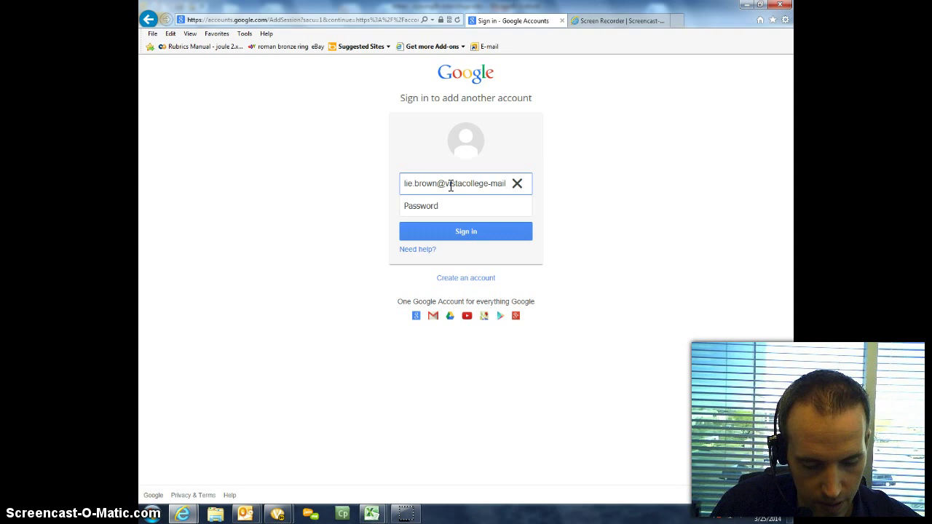
text(.com)
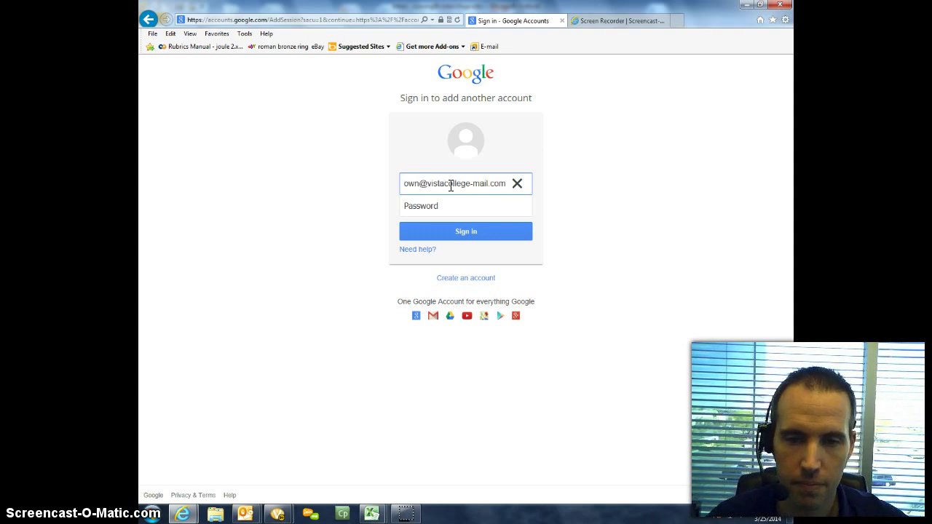
Step: Copy the username part of the address into the Password field as the initial password, then sign in
drag(418, 185, 379, 186)
right_click(413, 188)
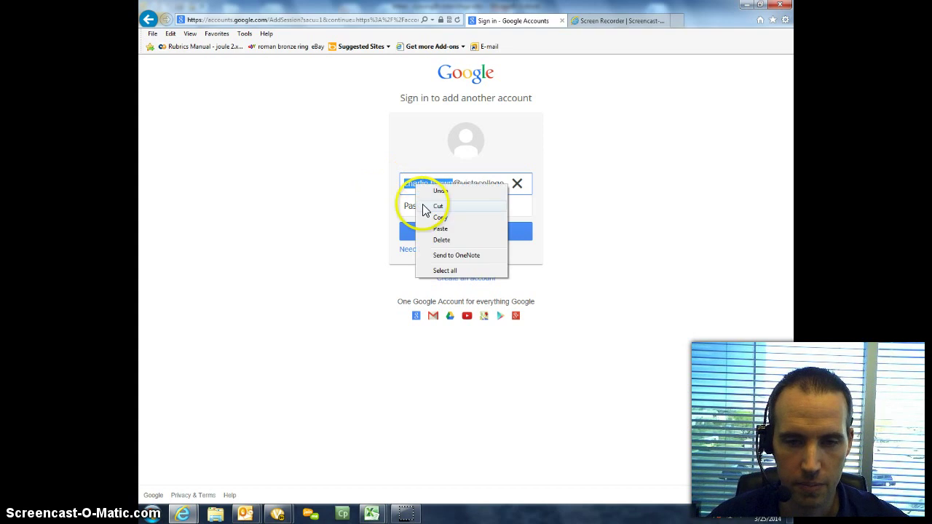
click(443, 215)
right_click(443, 206)
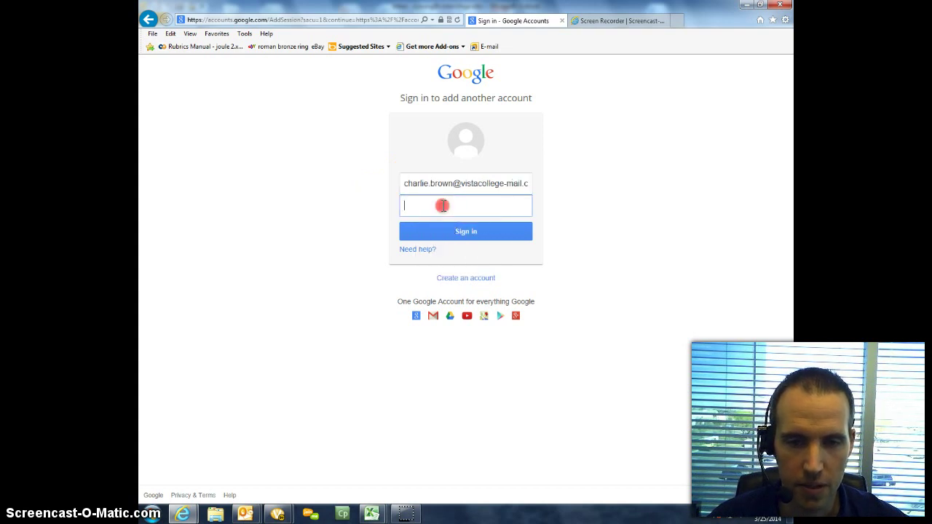
click(458, 247)
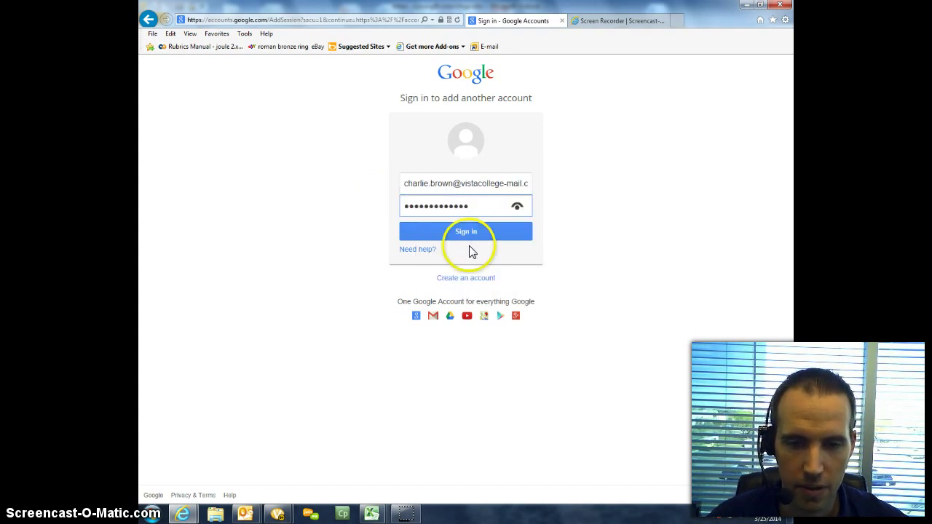
click(467, 231)
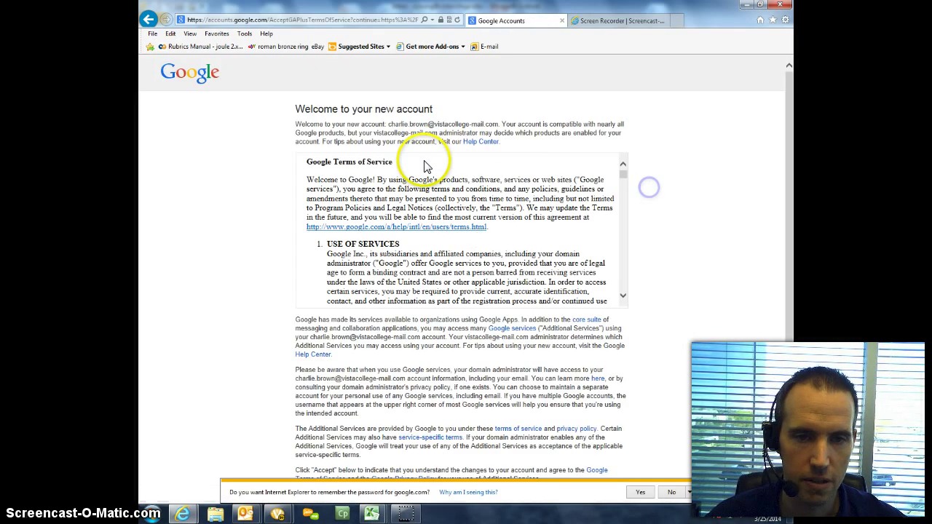
Step: Enter the verification letters and accept the Terms of Service to continue to the account
drag(433, 110, 308, 113)
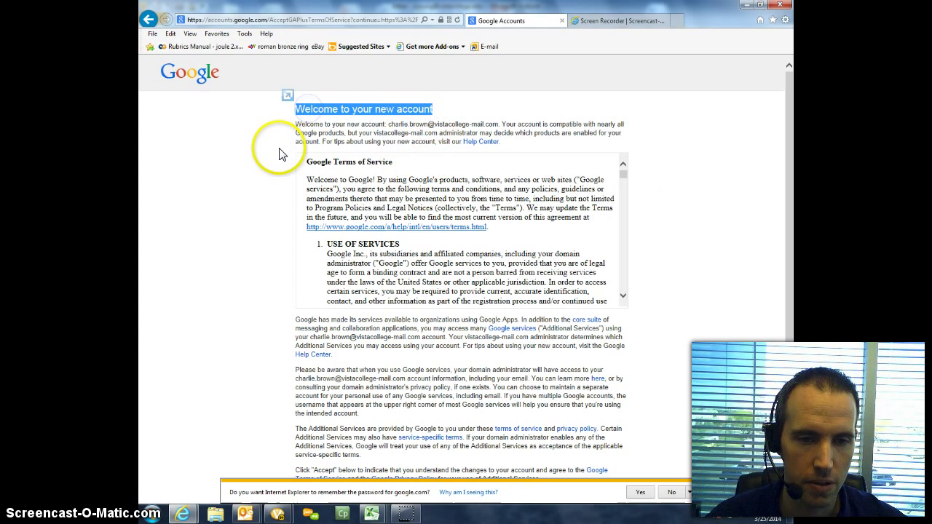
scroll(278, 150, down, 3)
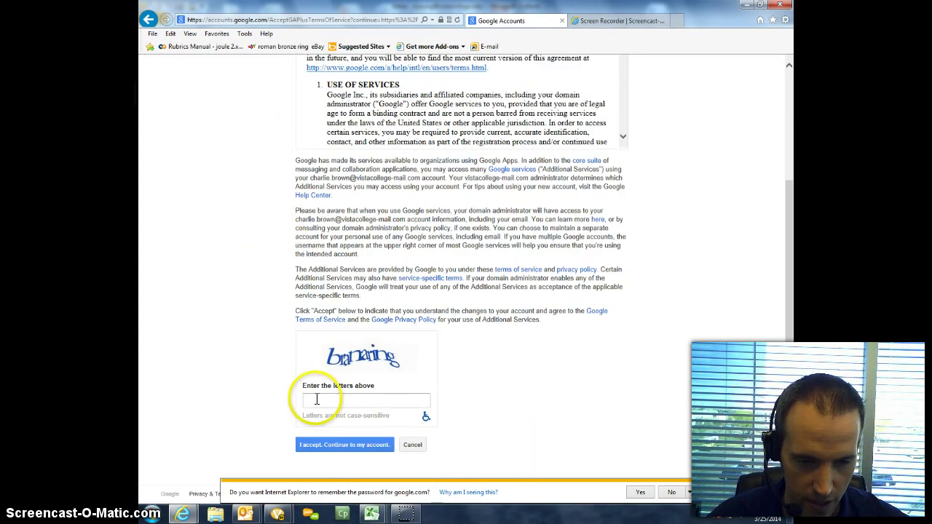
click(311, 401)
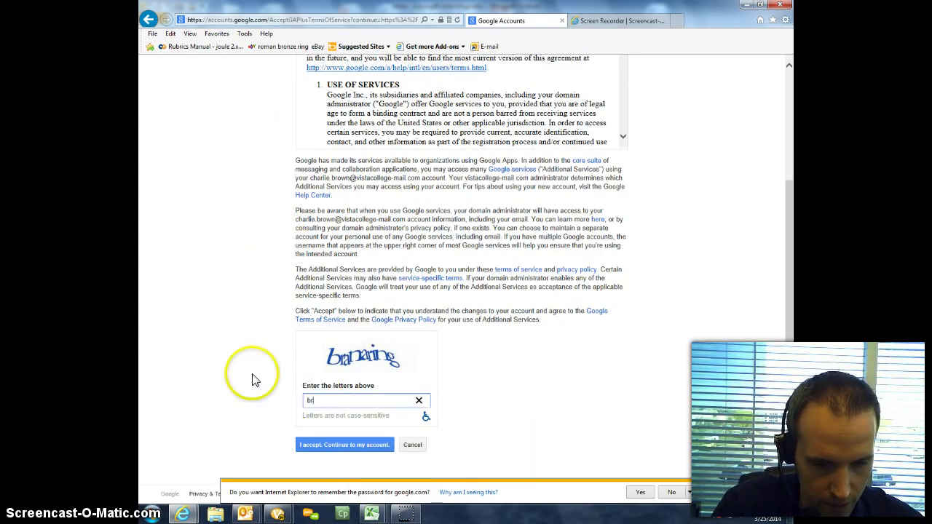
text(branaring)
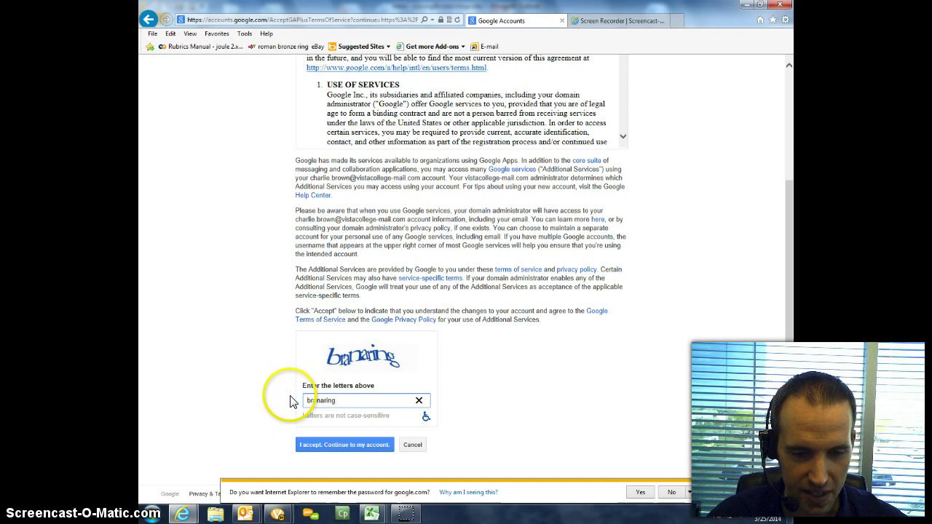
click(342, 445)
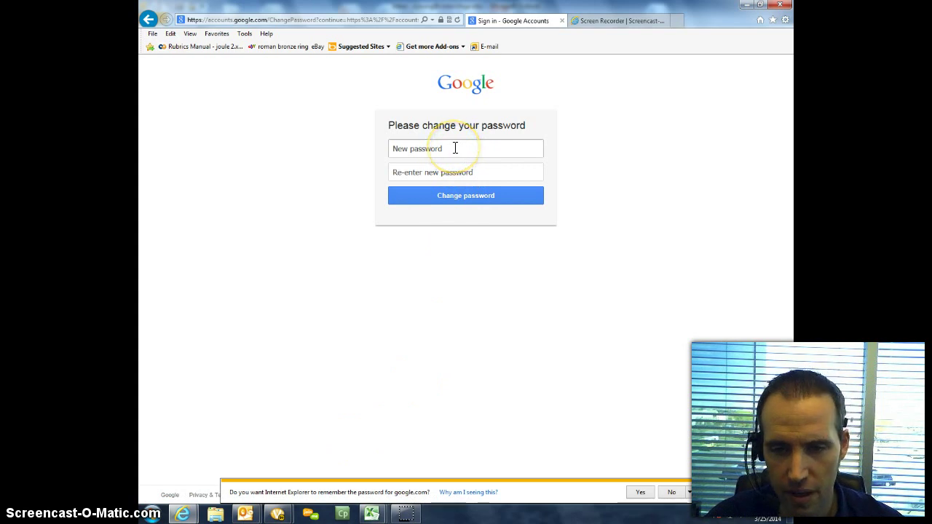
Step: Type the new password, re-enter it to confirm, and submit the change
click(394, 149)
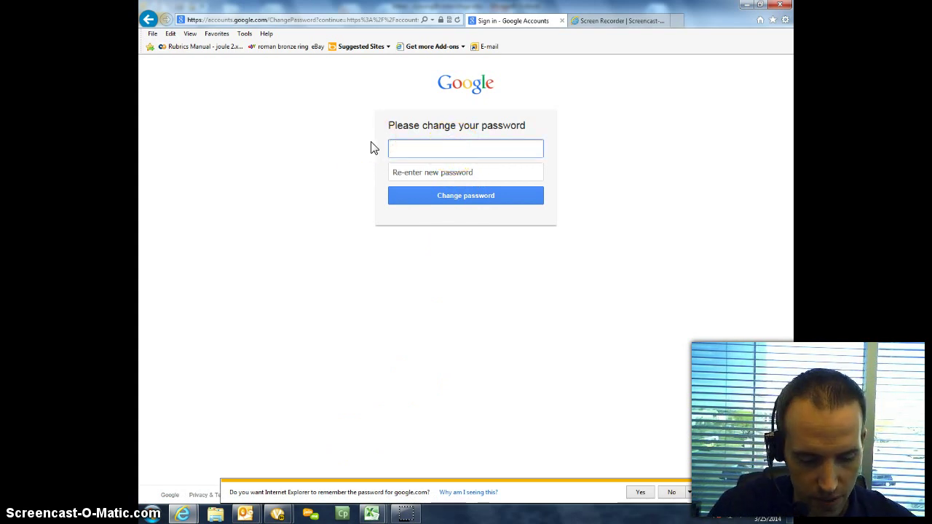
text(••••••)
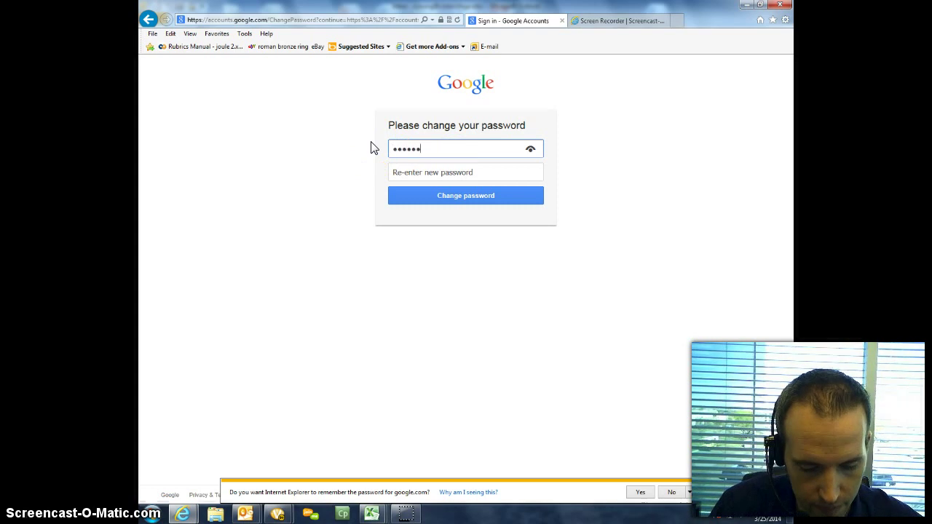
key(Tab)
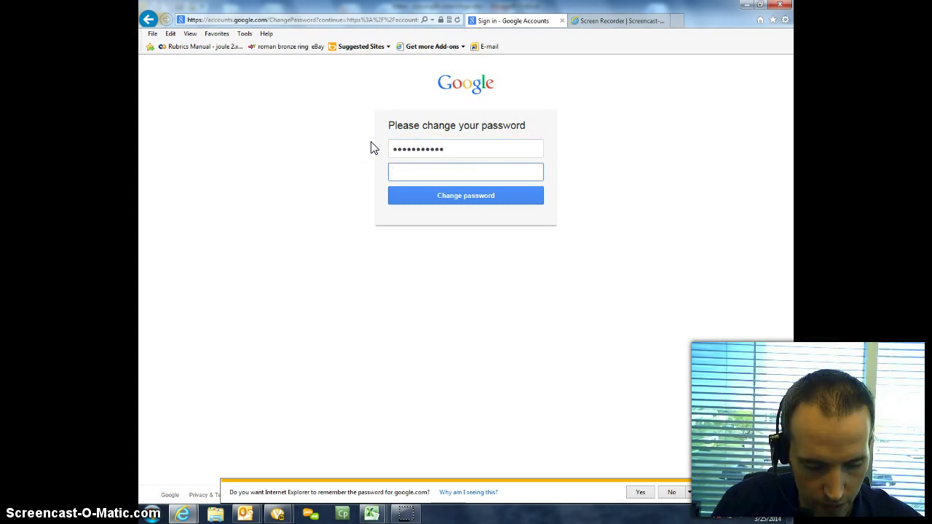
text(•••••••••••)
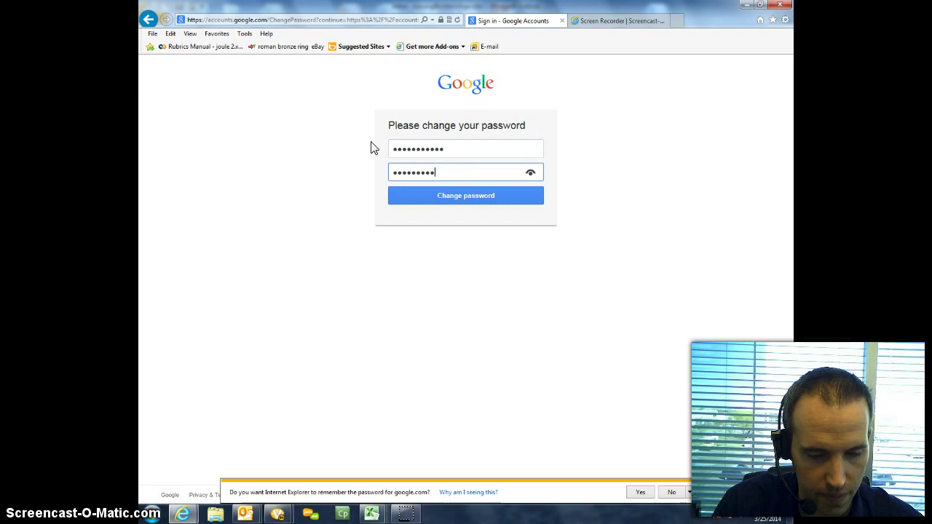
click(413, 198)
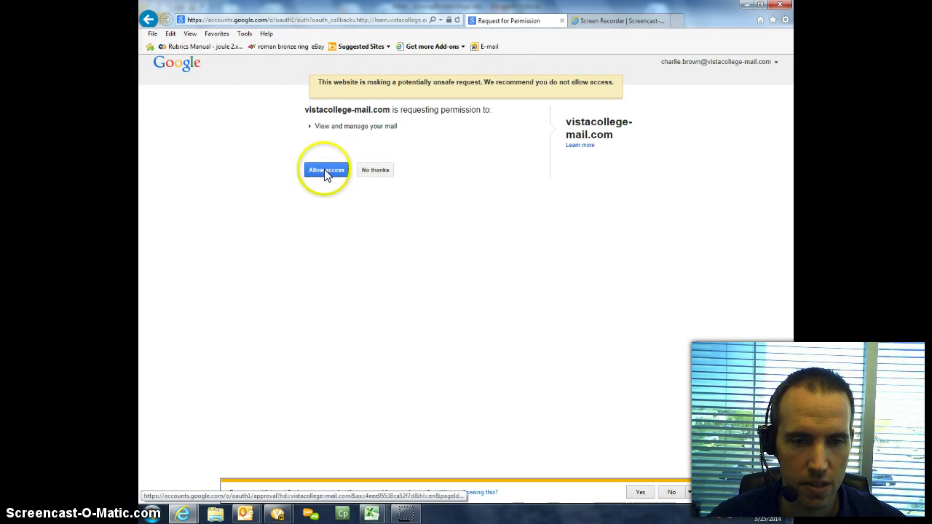
Step: Allow vistacollege-mail.com to view and manage the account's mail
click(325, 171)
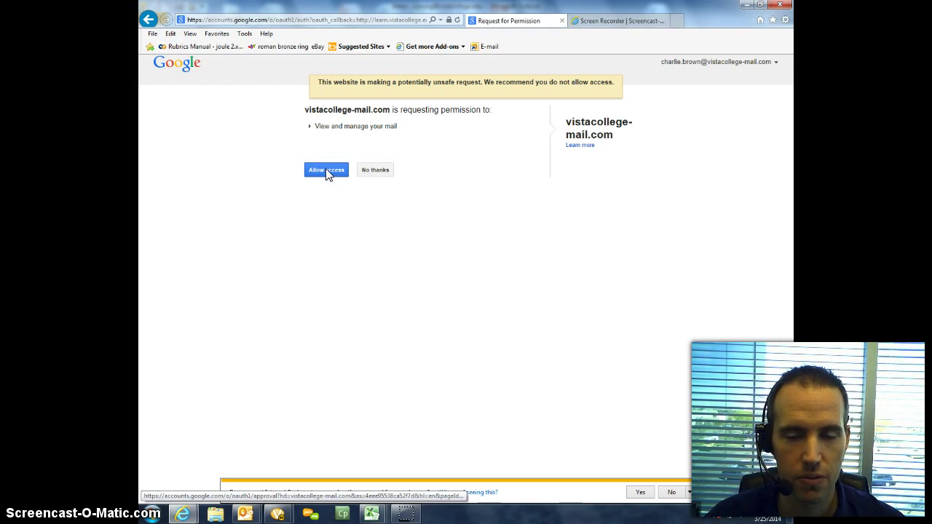
click(326, 171)
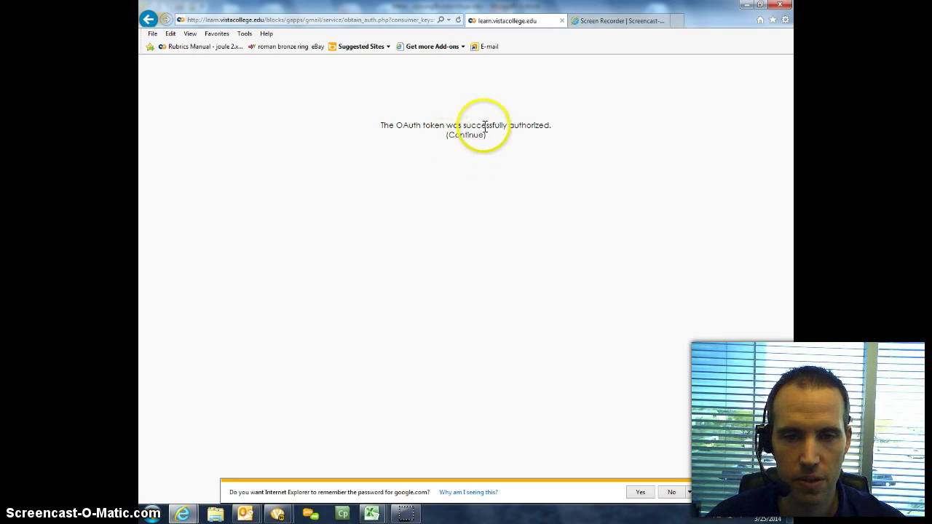
Step: Return to the Vista College portal and open Gmail from the Google Apps block
click(468, 140)
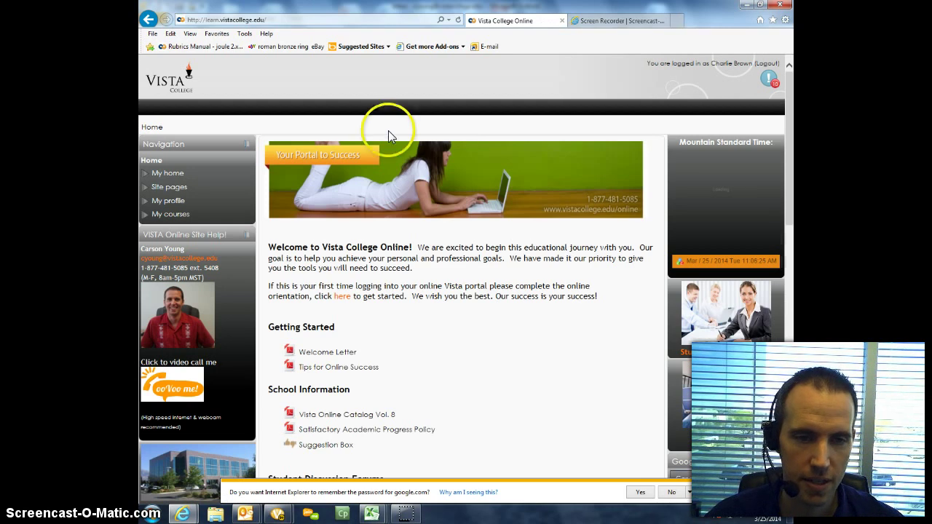
scroll(477, 167, down, 3)
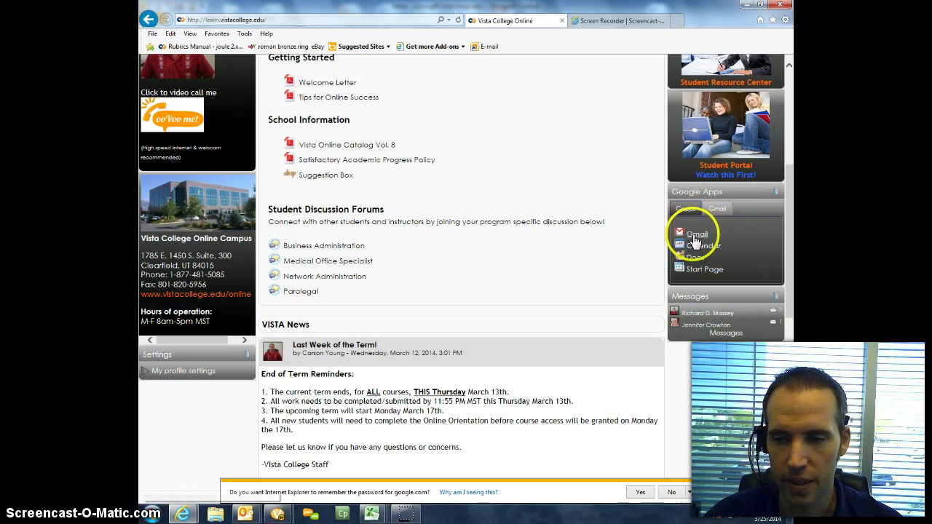
click(696, 240)
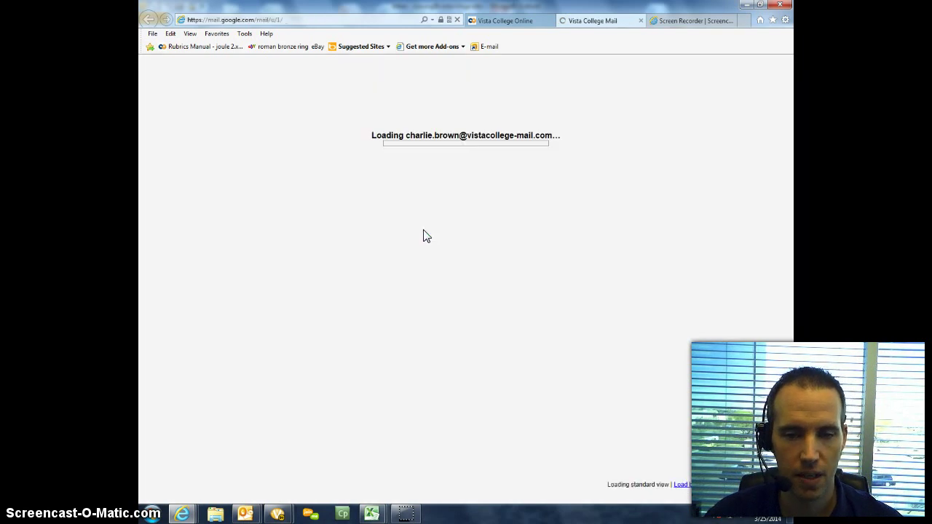
Step: Dismiss the Gmail welcome overlay to reveal the three Gmail Team messages
click(417, 177)
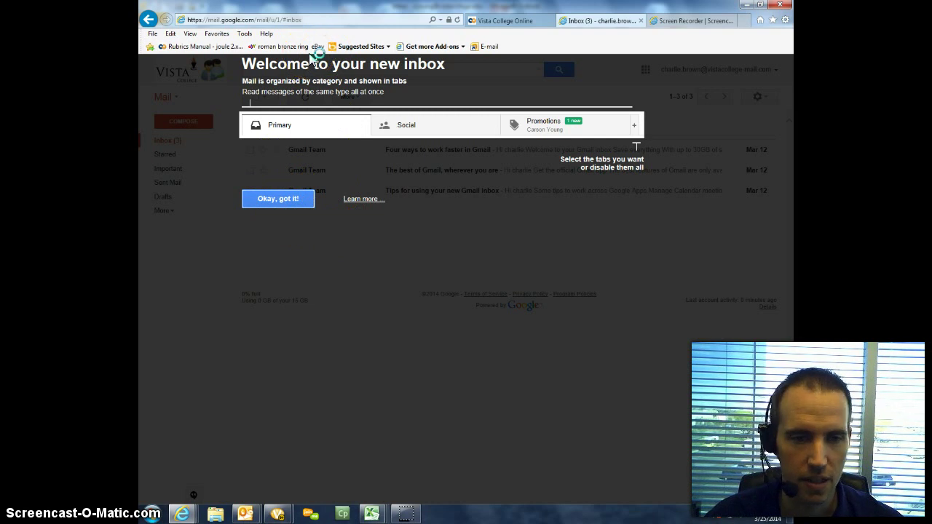
click(273, 201)
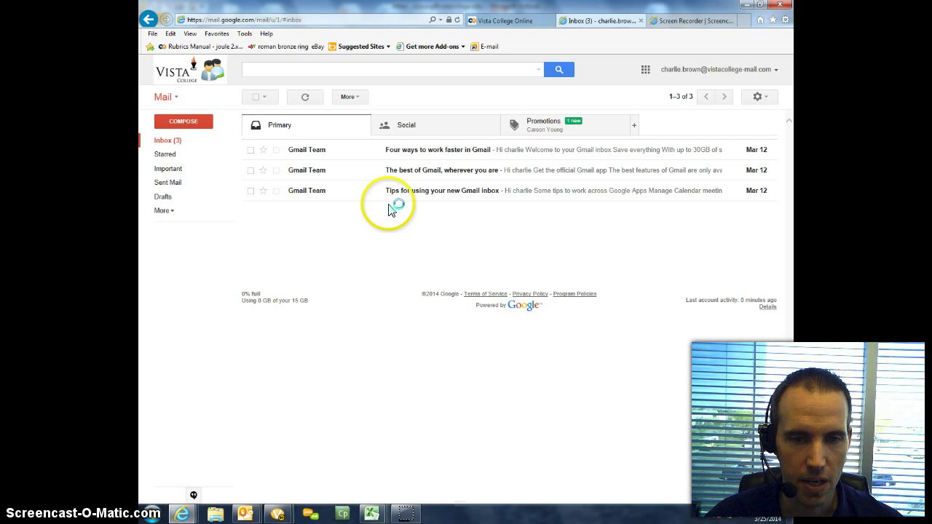